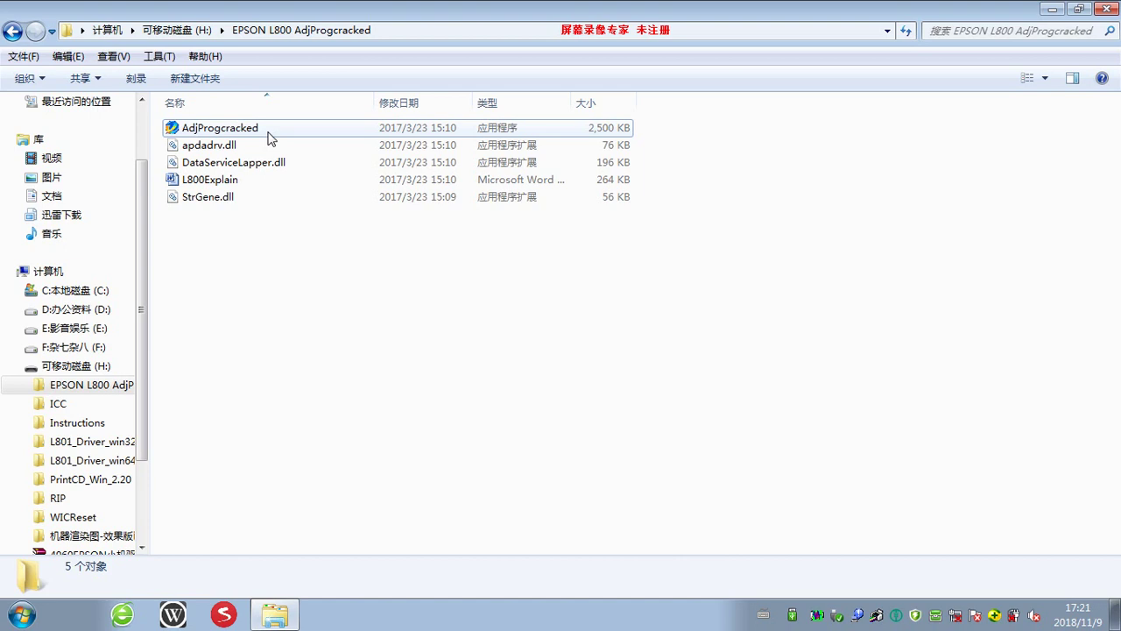
Launch AdjProgcracked from the EPSON L800 AdjProgcracked folder.
{"action": "double_click", "coordinate": [267, 131]}
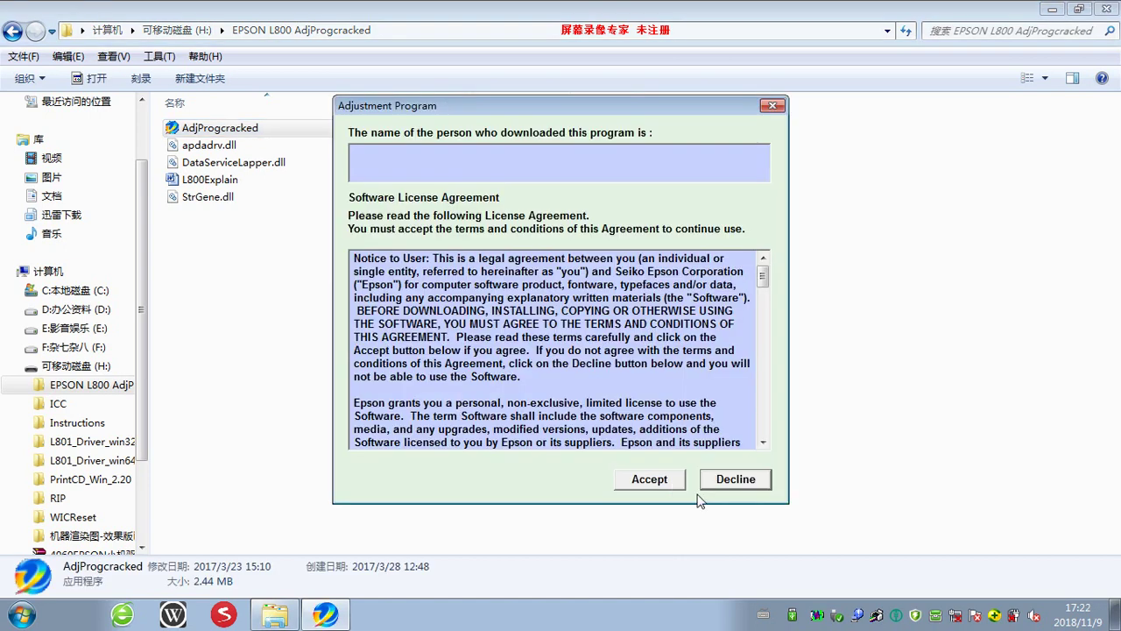
Accept the licence agreement and enter Particular adjustment mode for the Epson L800.
{"action": "left_click", "coordinate": [674, 486]}
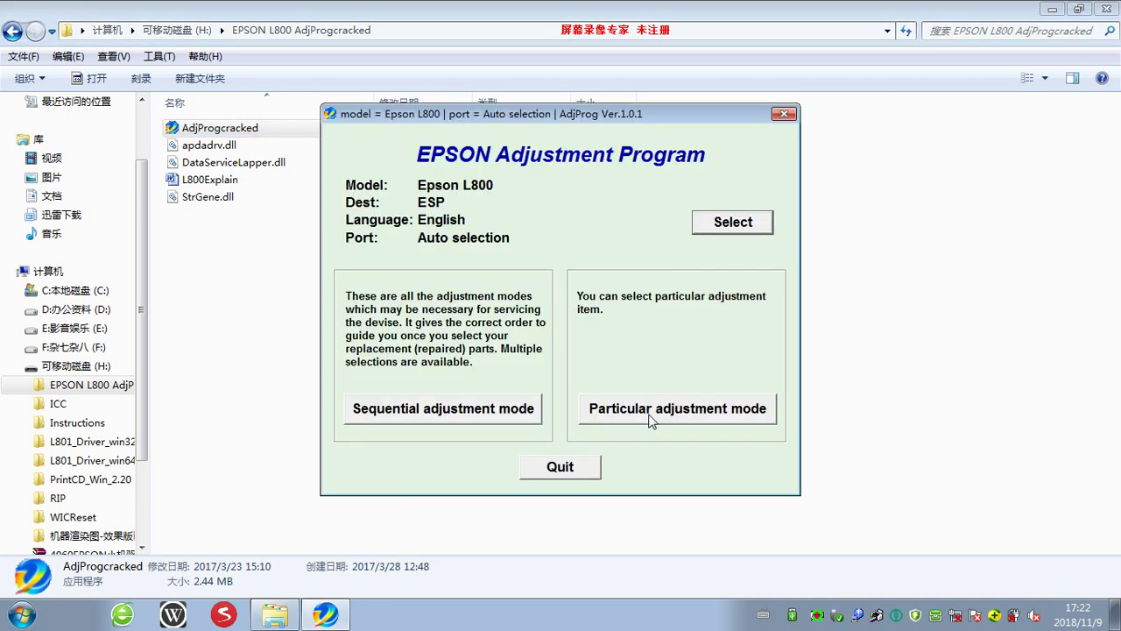
{"action": "left_click", "coordinate": [650, 418]}
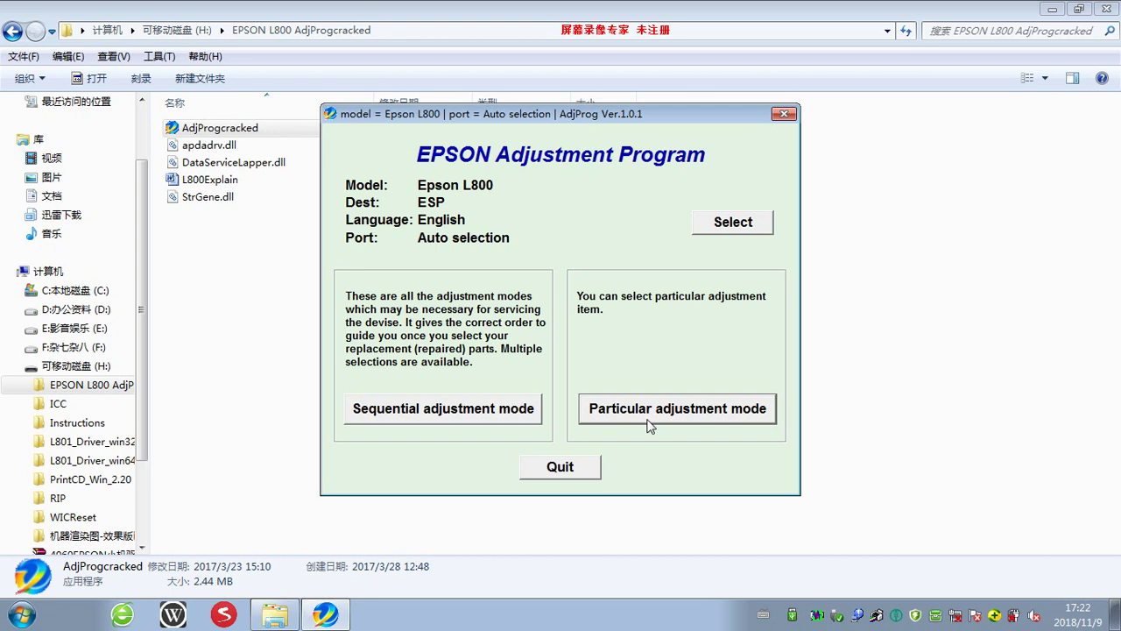
{"action": "left_click", "coordinate": [649, 424]}
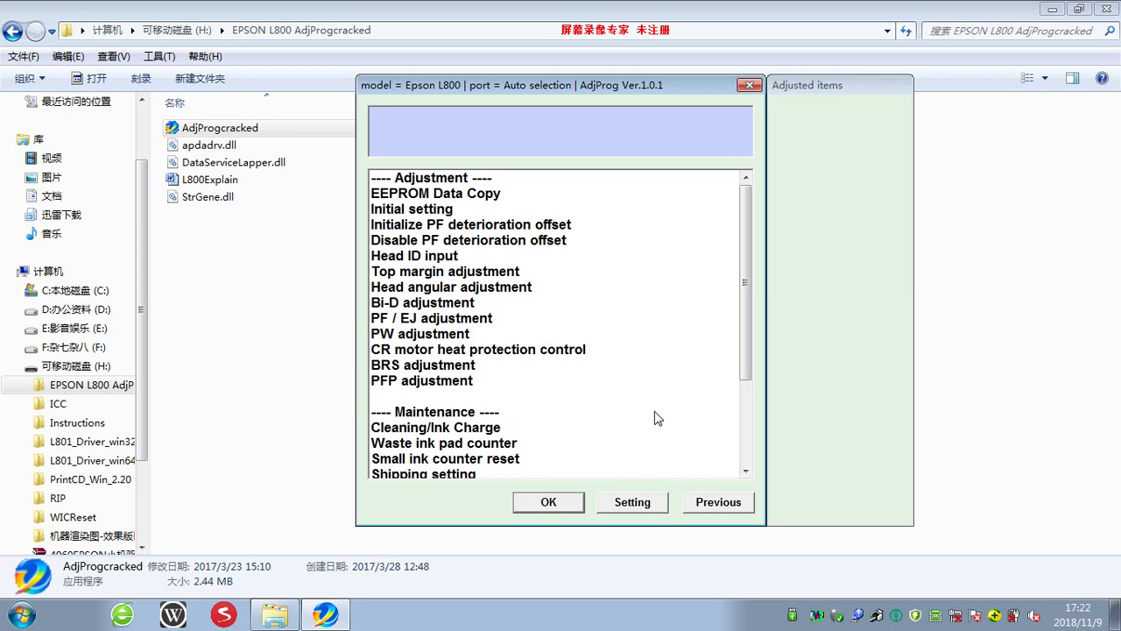
In CR motor heat protection control, tick CR motor, Main Board, PS Board, CR guide shaft and perform.
{"action": "left_click", "coordinate": [464, 352]}
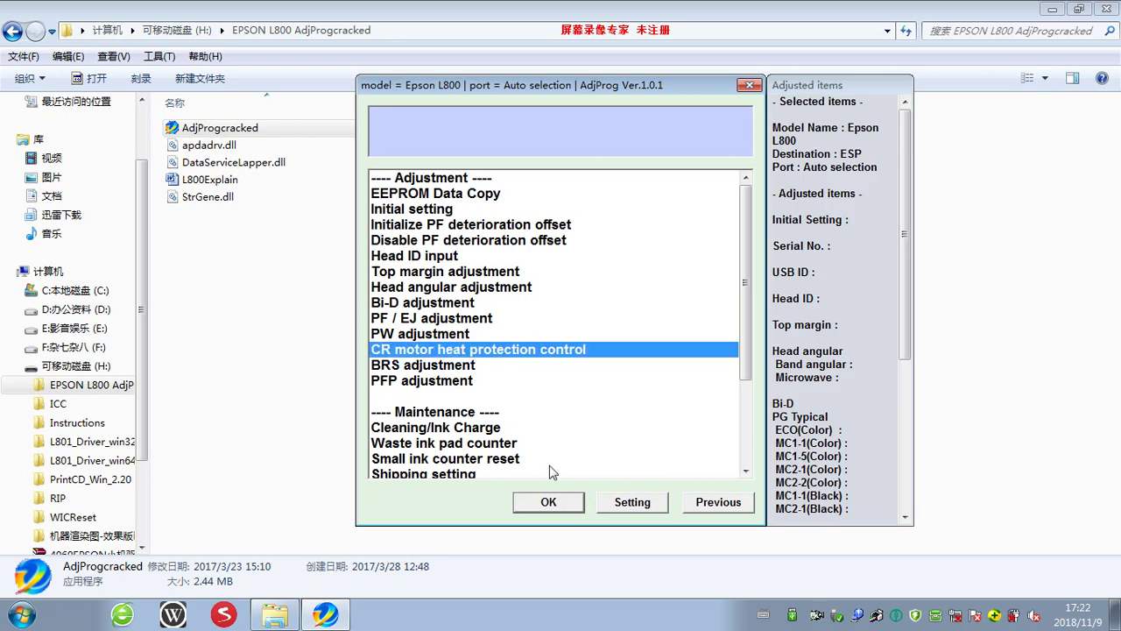
{"action": "left_click", "coordinate": [556, 501]}
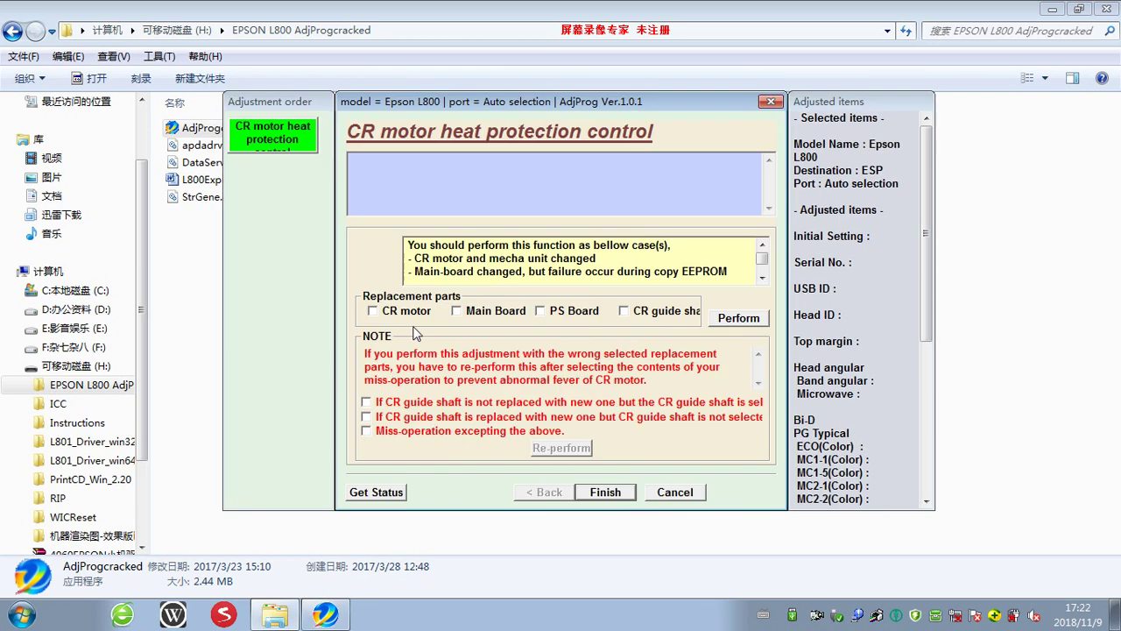
{"action": "left_click", "coordinate": [388, 317]}
{"action": "left_click", "coordinate": [487, 318]}
{"action": "left_click", "coordinate": [541, 317]}
{"action": "left_click", "coordinate": [627, 317]}
{"action": "left_click", "coordinate": [750, 322]}
{"action": "key", "text": "Return"}
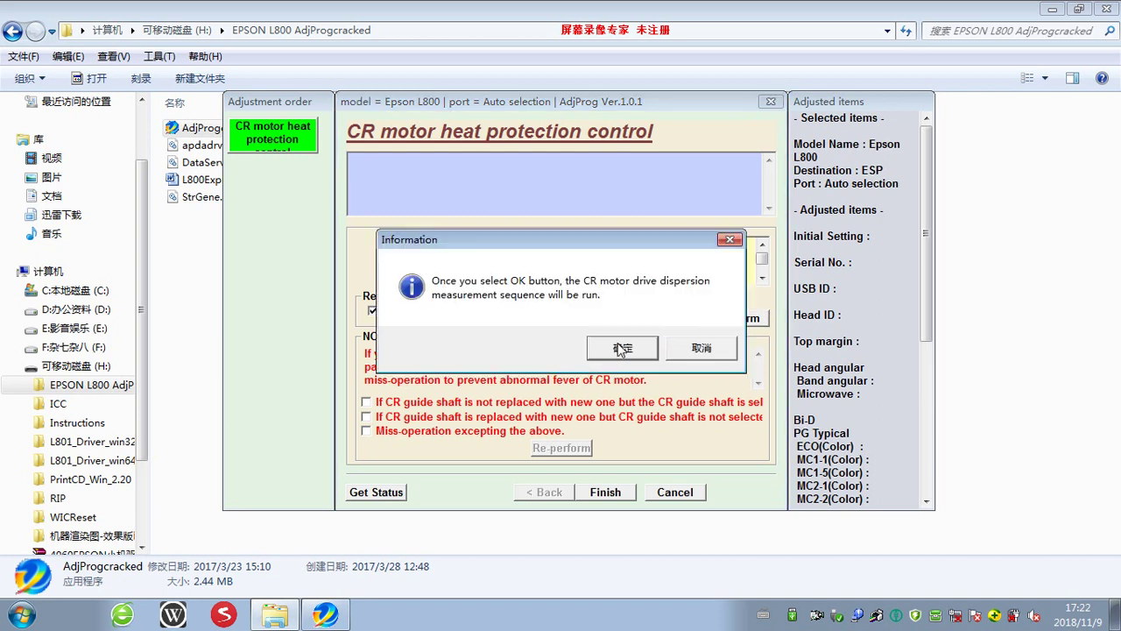
Confirm the CR motor measurement and dismiss the resulting communication error 20000107.
{"action": "left_click", "coordinate": [619, 347]}
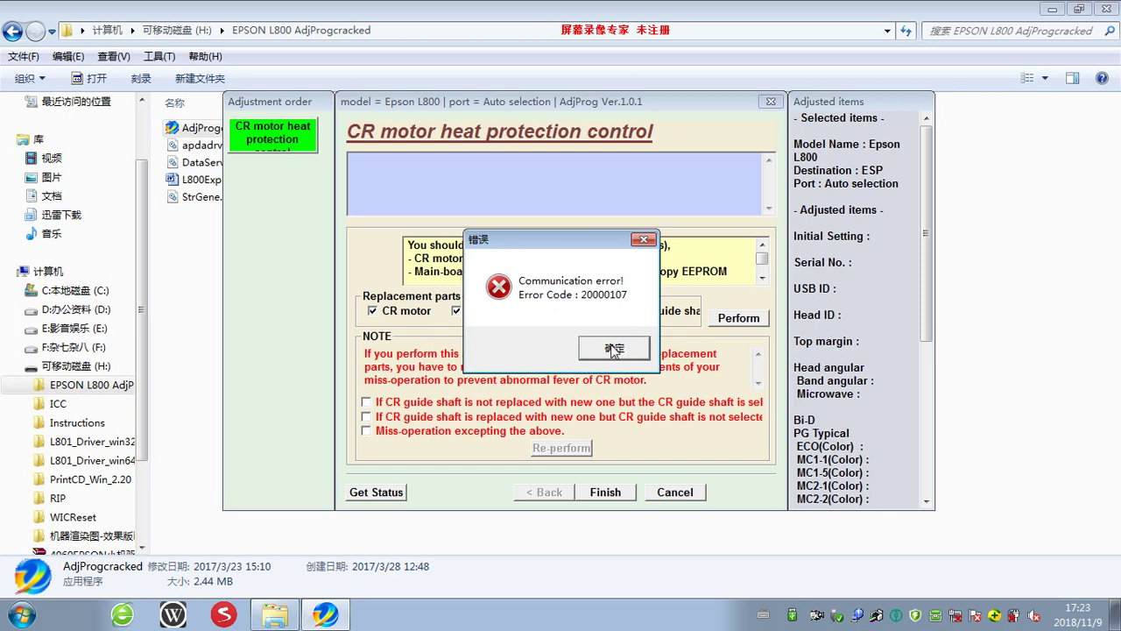
{"action": "left_click", "coordinate": [613, 350]}
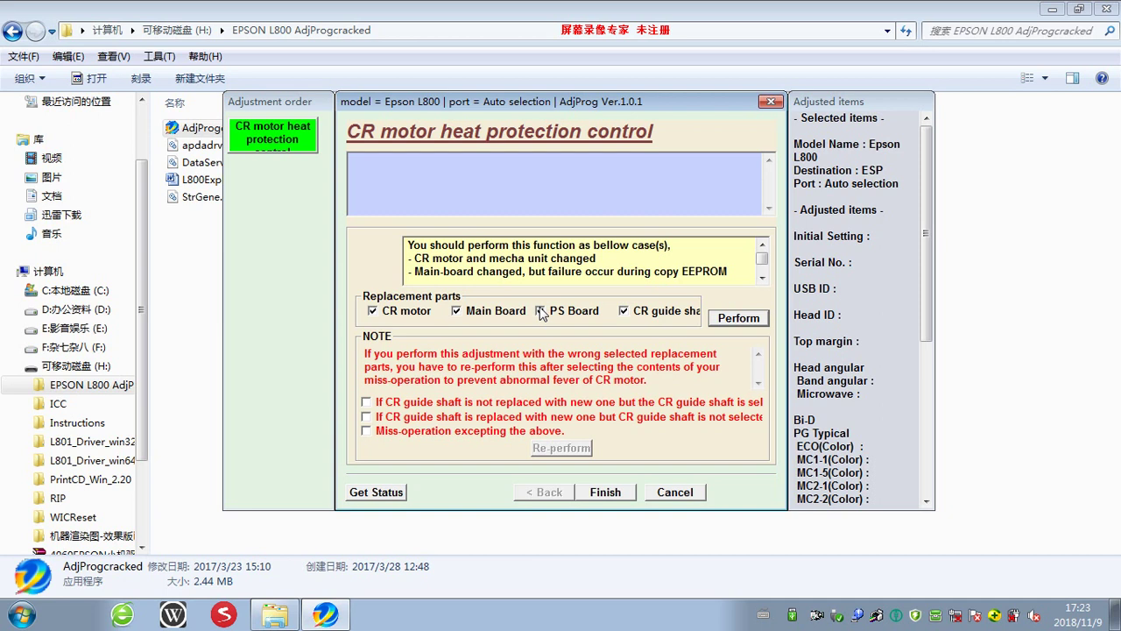
Rerun the CR motor heat protection measurement until it completes properly.
{"action": "key", "text": "Return"}
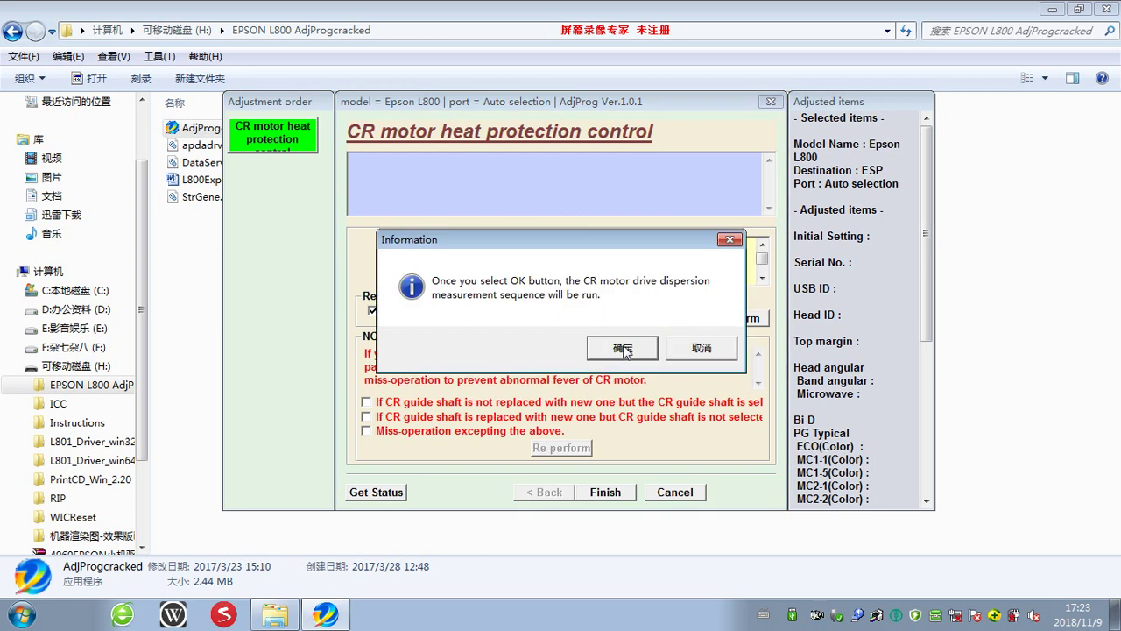
{"action": "left_click", "coordinate": [625, 351]}
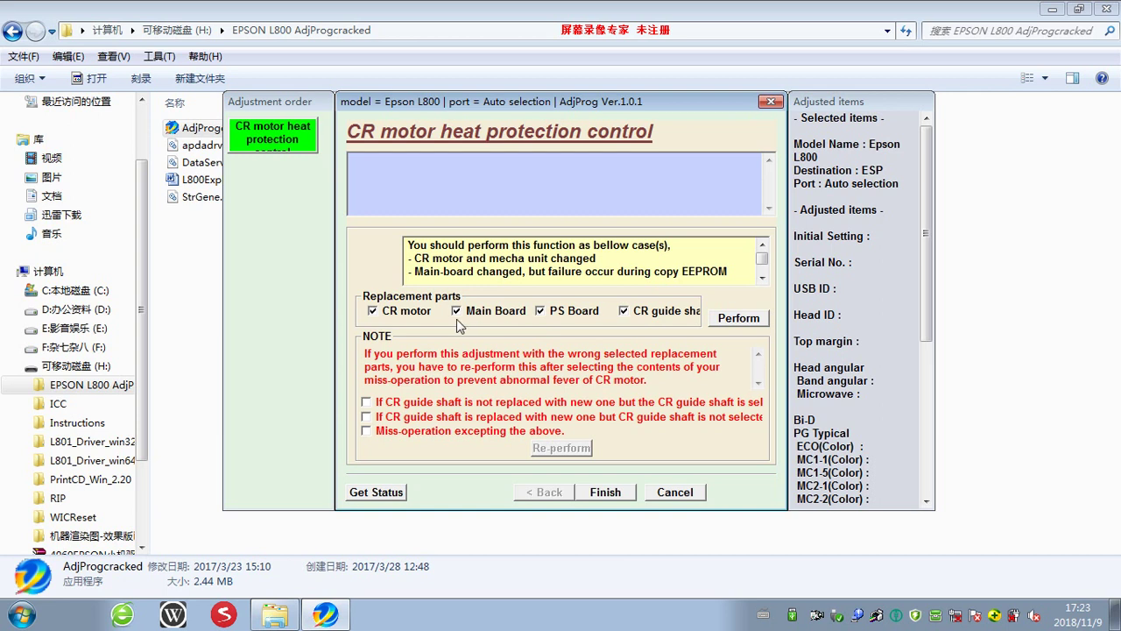
{"action": "key", "text": "Return"}
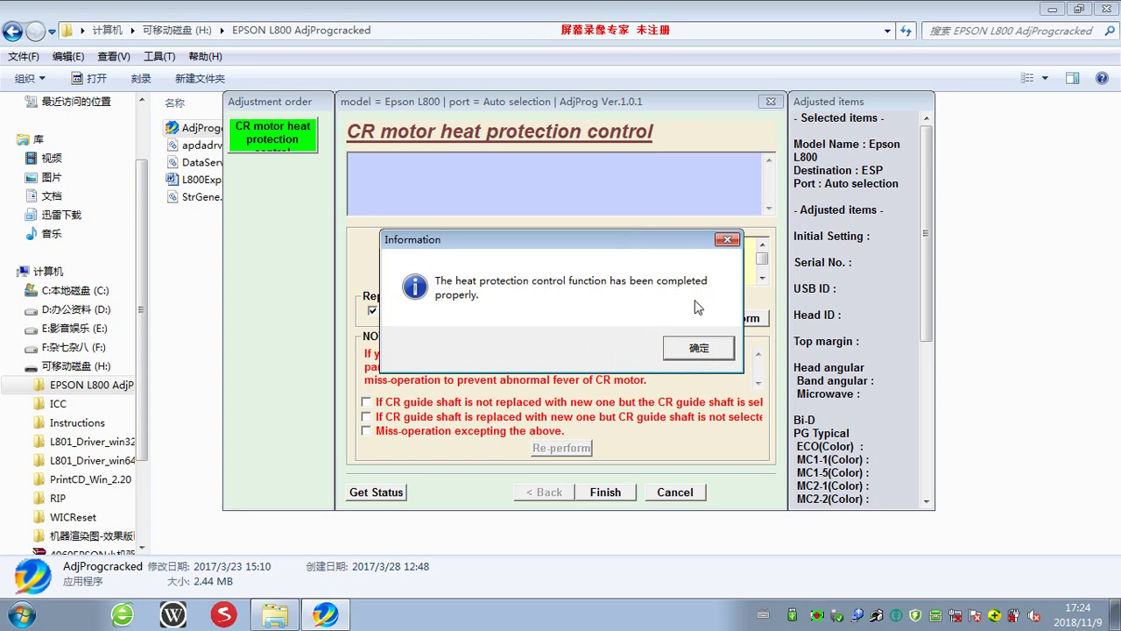
{"action": "left_click", "coordinate": [699, 348]}
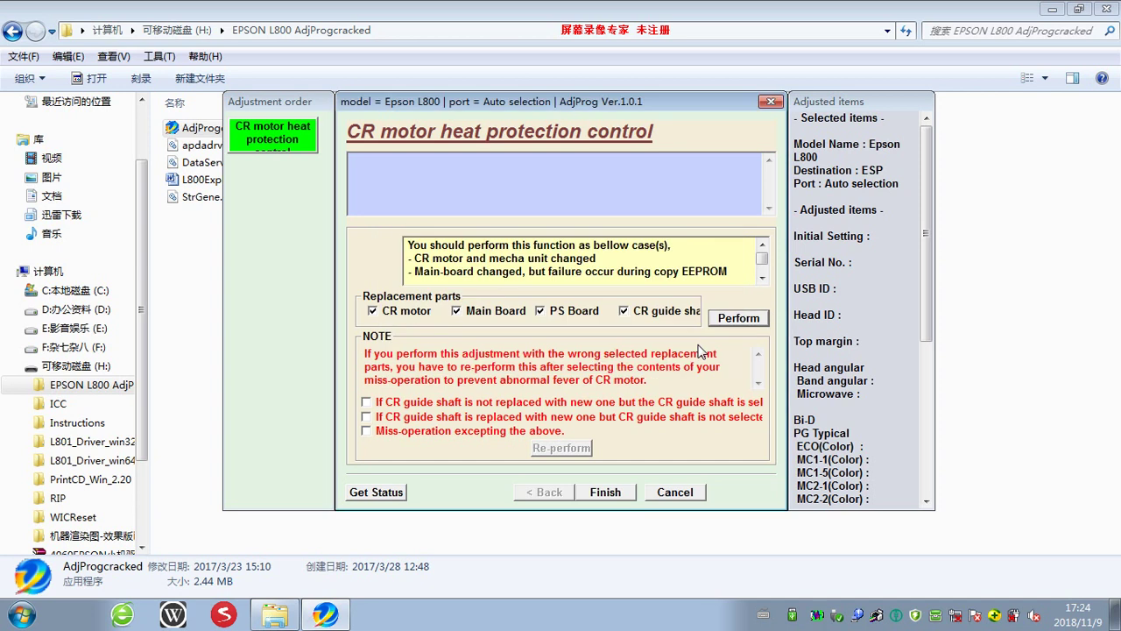
Return to the adjustment list and select EEPROM Data Copy.
{"action": "left_click", "coordinate": [673, 492]}
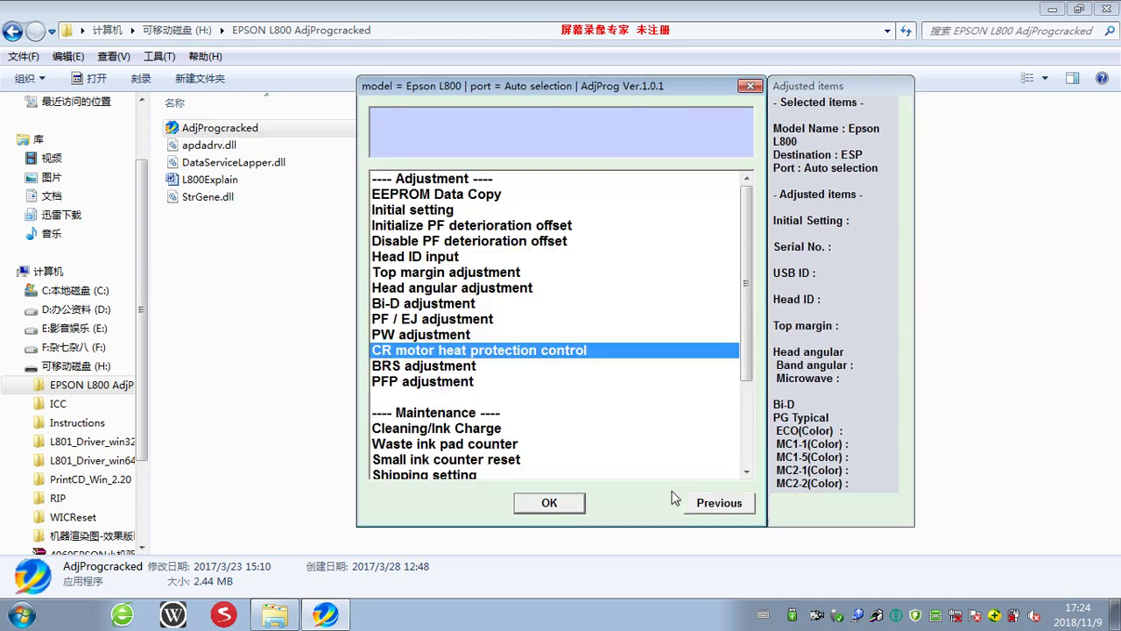
{"action": "left_click", "coordinate": [436, 212]}
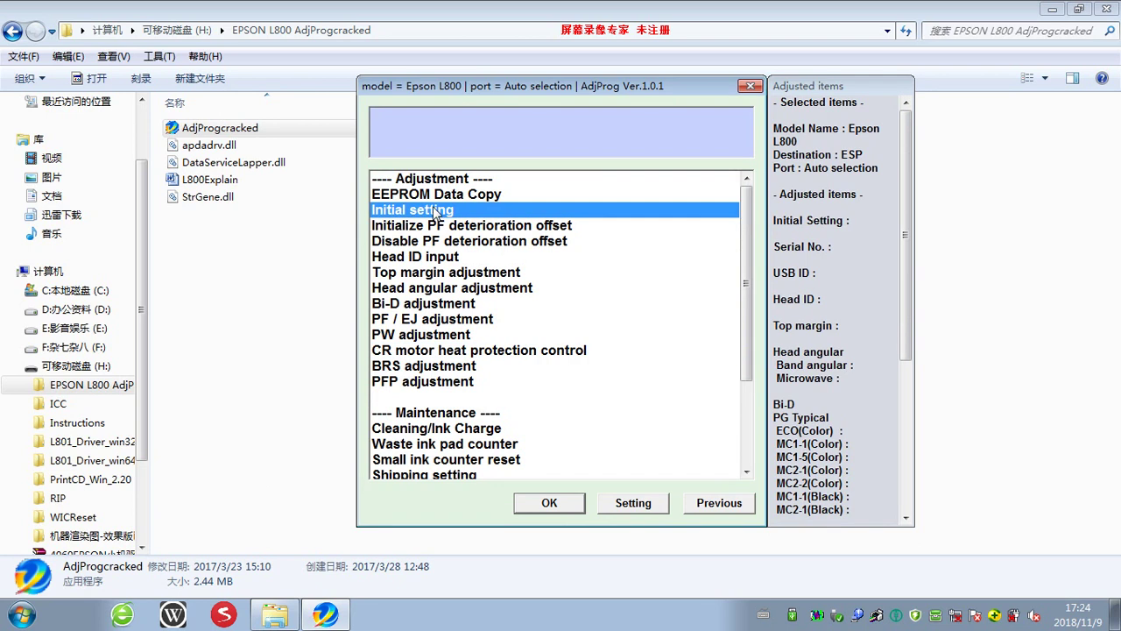
{"action": "left_click", "coordinate": [437, 197]}
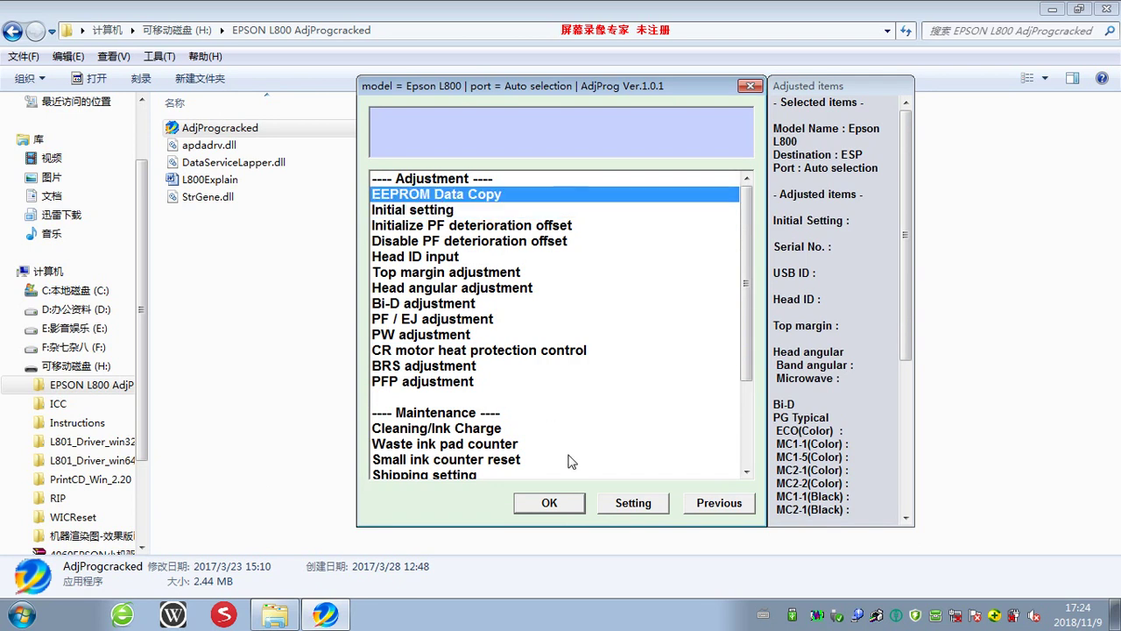
Back up the printer's EEPROM data via EEPROM data copy and acknowledge completion.
{"action": "left_click", "coordinate": [554, 503]}
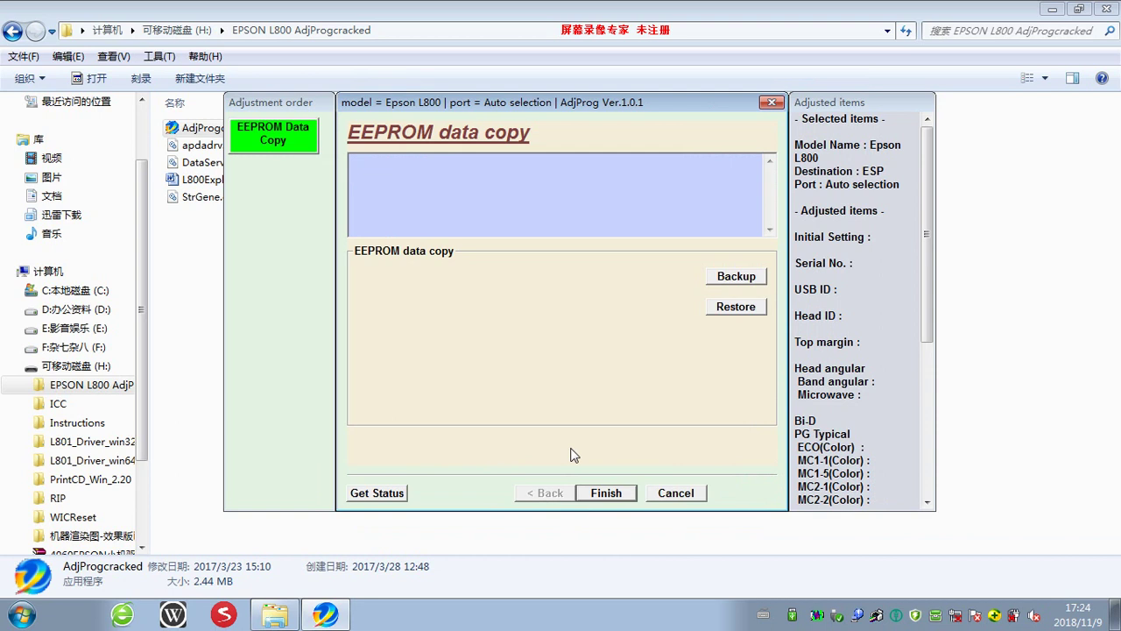
{"action": "left_click", "coordinate": [737, 284]}
{"action": "left_click", "coordinate": [736, 277]}
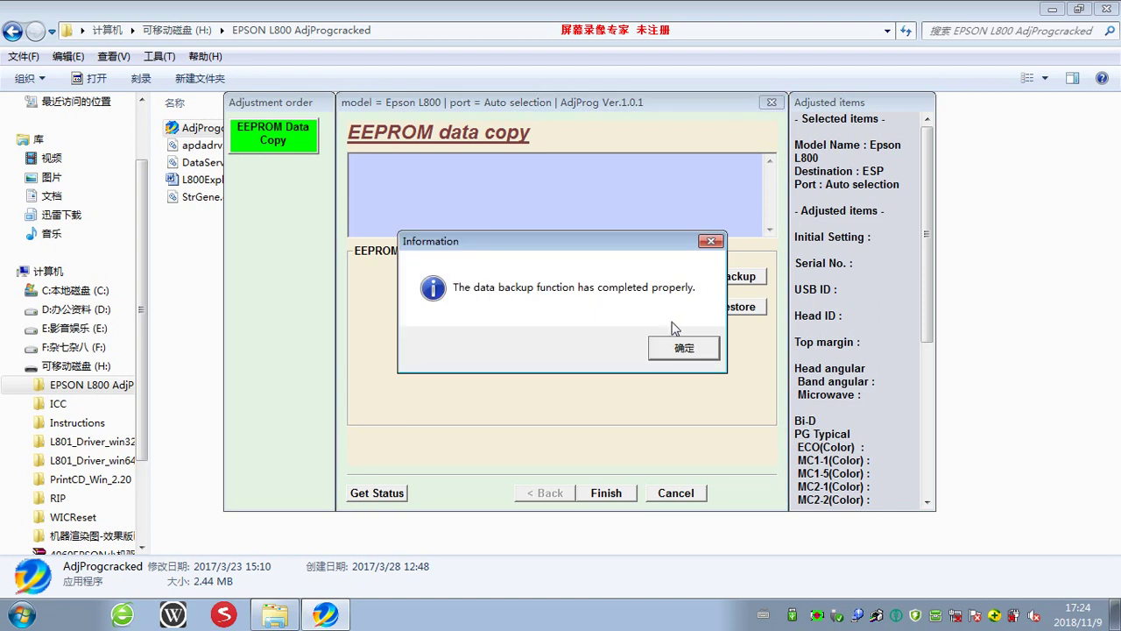
{"action": "left_click", "coordinate": [685, 350]}
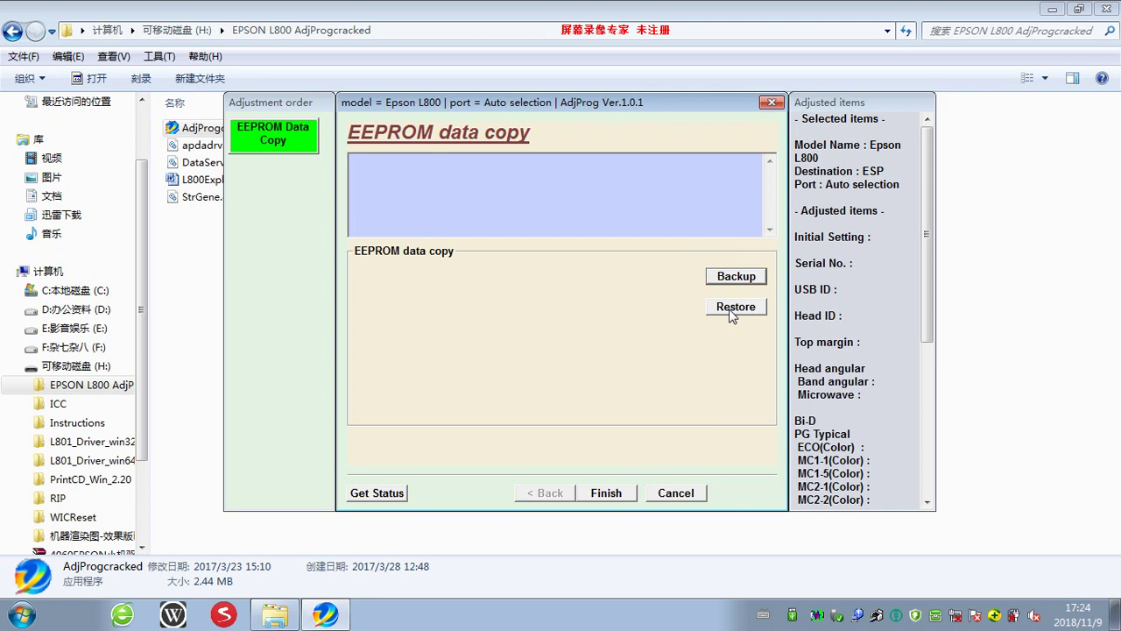
Restore the backed-up EEPROM data to the printer.
{"action": "left_click", "coordinate": [732, 314]}
{"action": "left_click", "coordinate": [734, 308]}
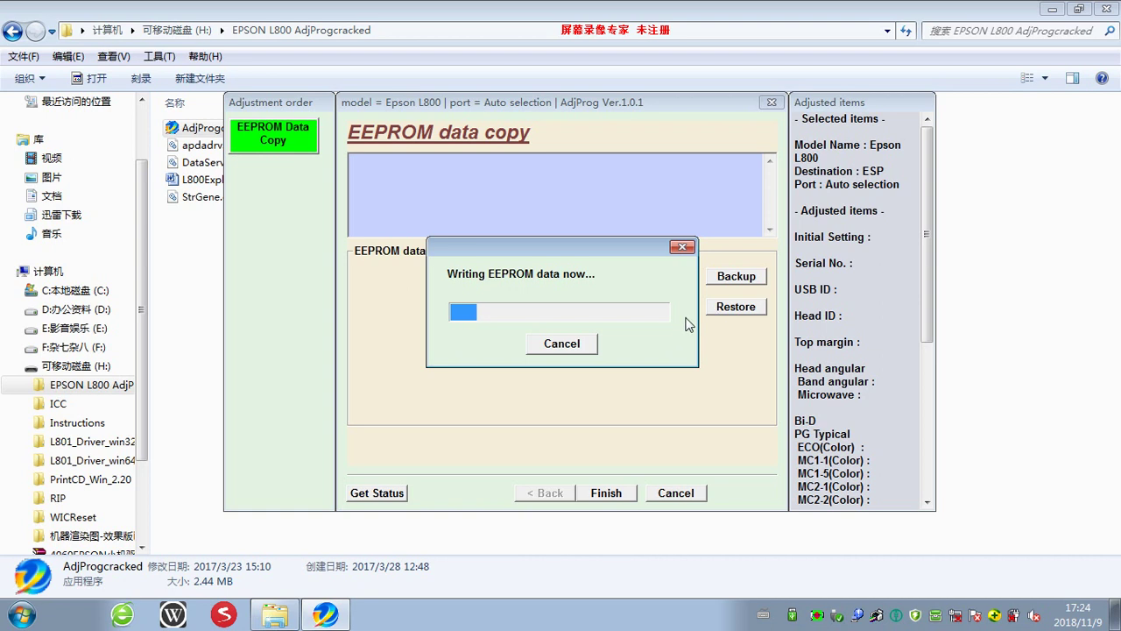